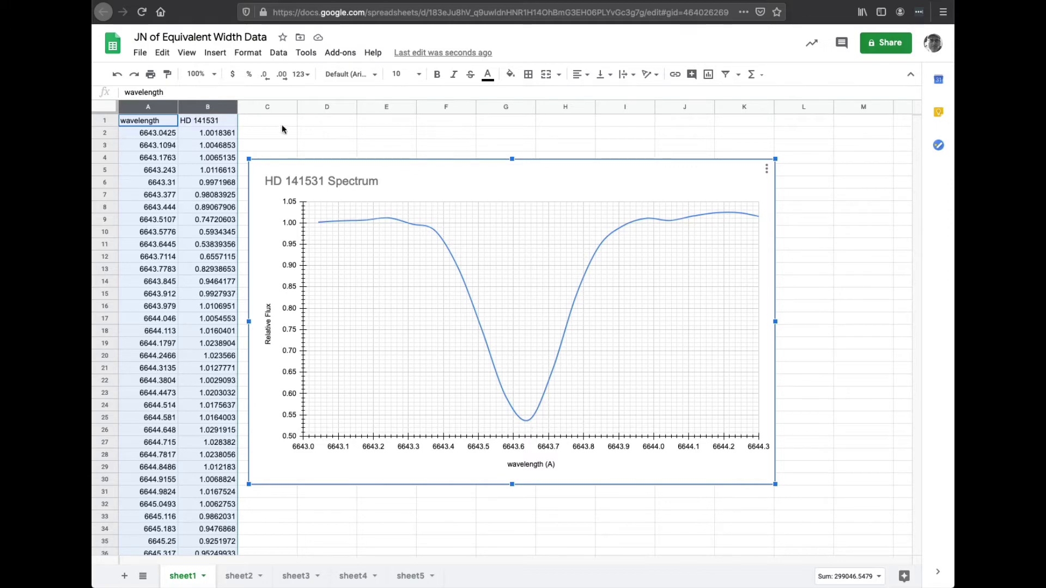
# Label cell C1 with the header 'Max Abs (flux)'.
pyautogui.click(282, 125)
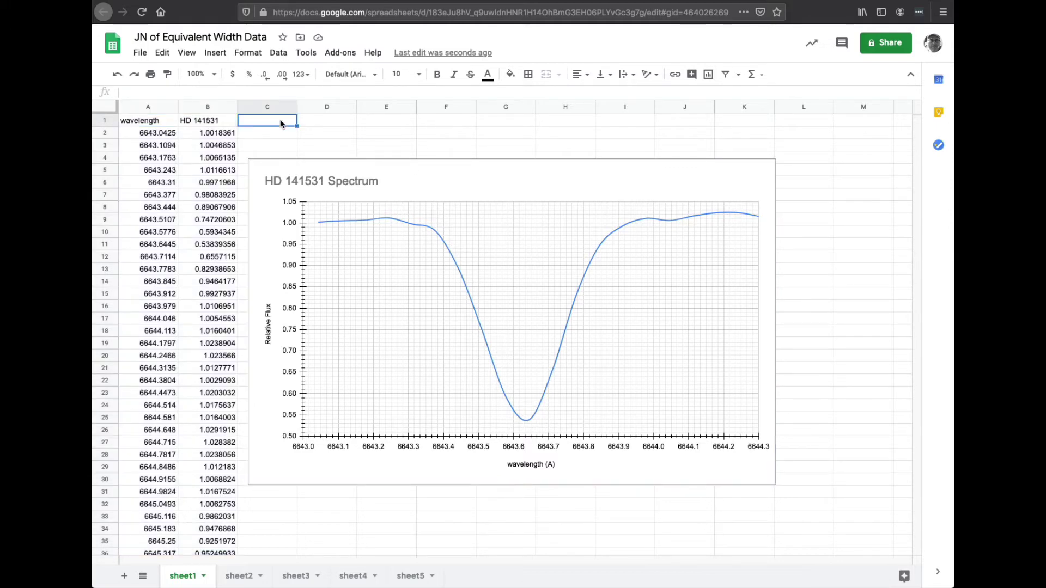
pyautogui.write('Max Abs')
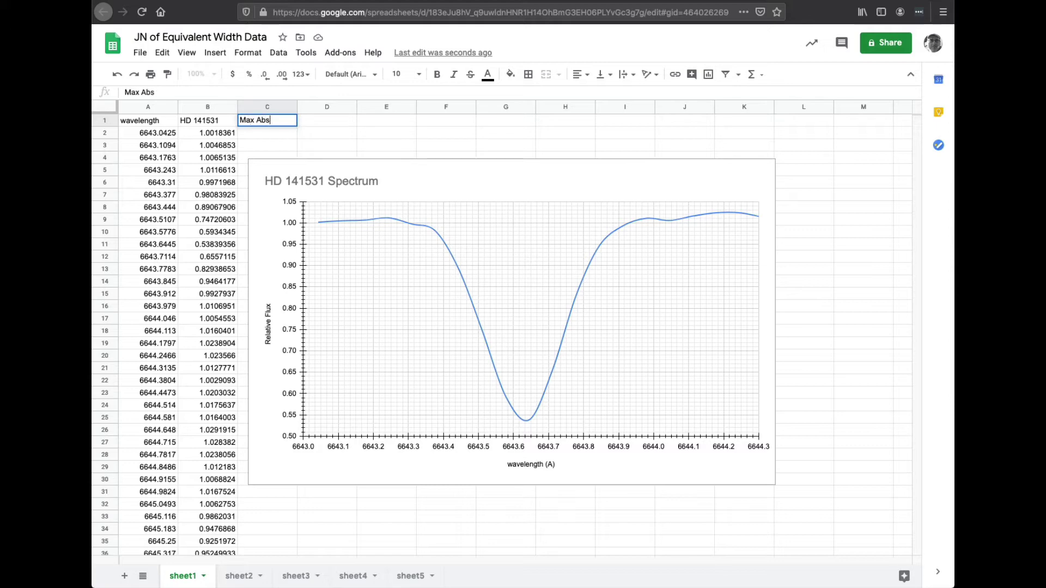
pyautogui.press('Return')
pyautogui.click(276, 120)
pyautogui.doubleClick(276, 123)
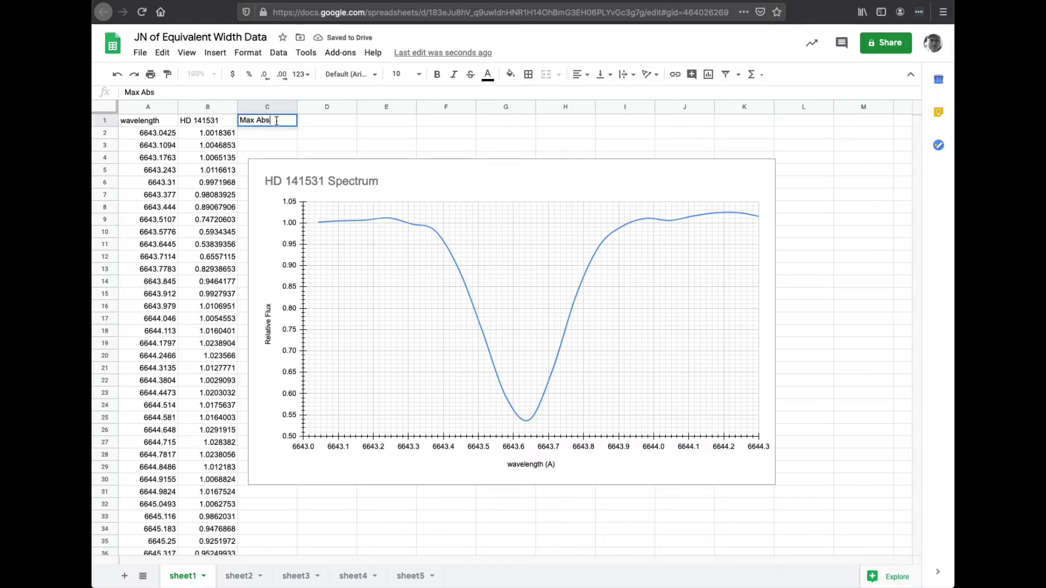
pyautogui.write('(flux)')
pyautogui.click(267, 133)
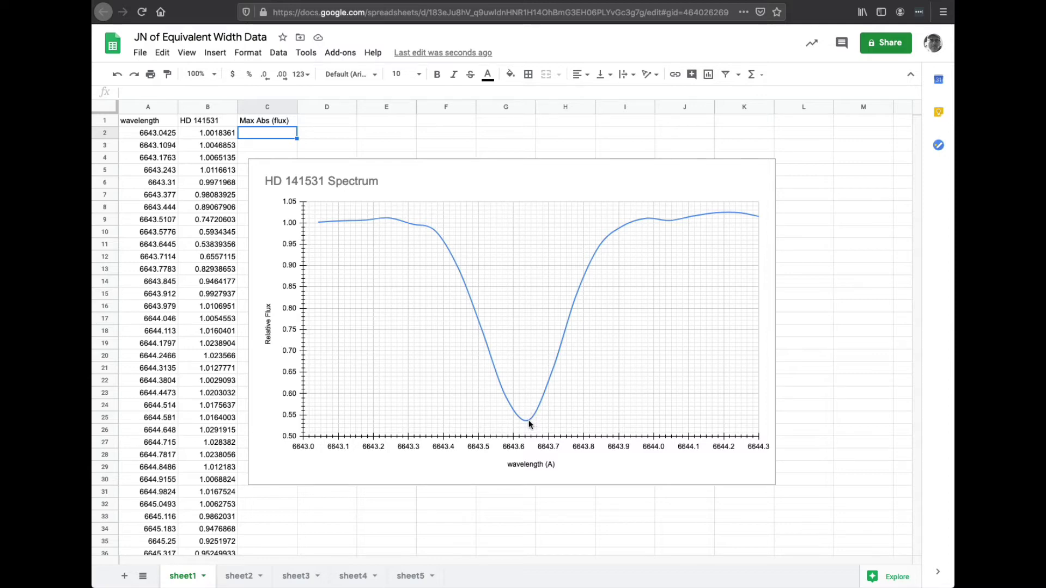
# Enter the maximum absorption 0.465 in cell C2.
pyautogui.doubleClick(260, 133)
pyautogui.write('0.465')
pyautogui.click(326, 117)
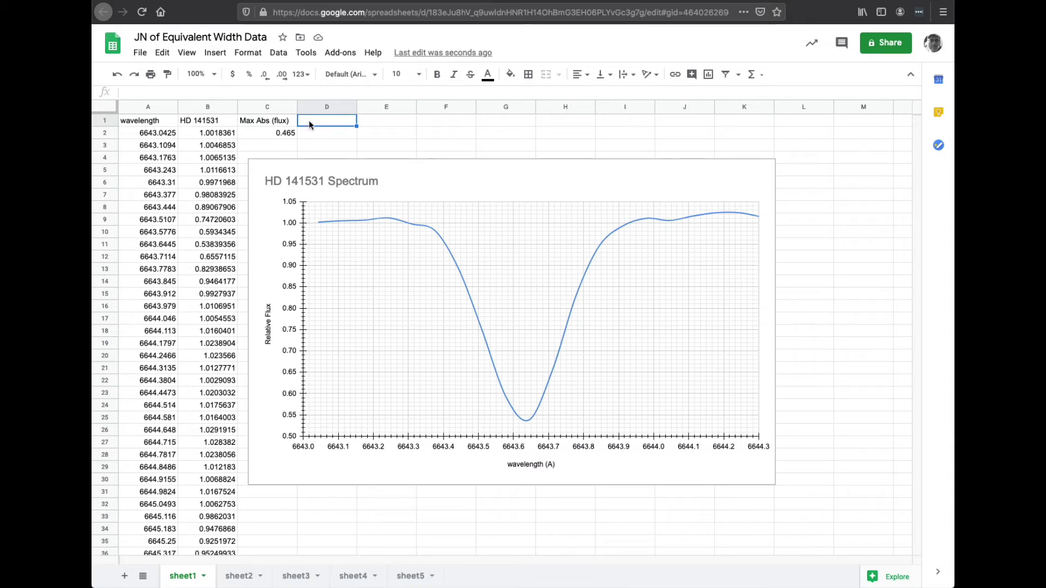
# Head D1 'Half-max' and compute =C2/2 in D2, giving 0.2325.
pyautogui.write('Half-max')
pyautogui.press('Return')
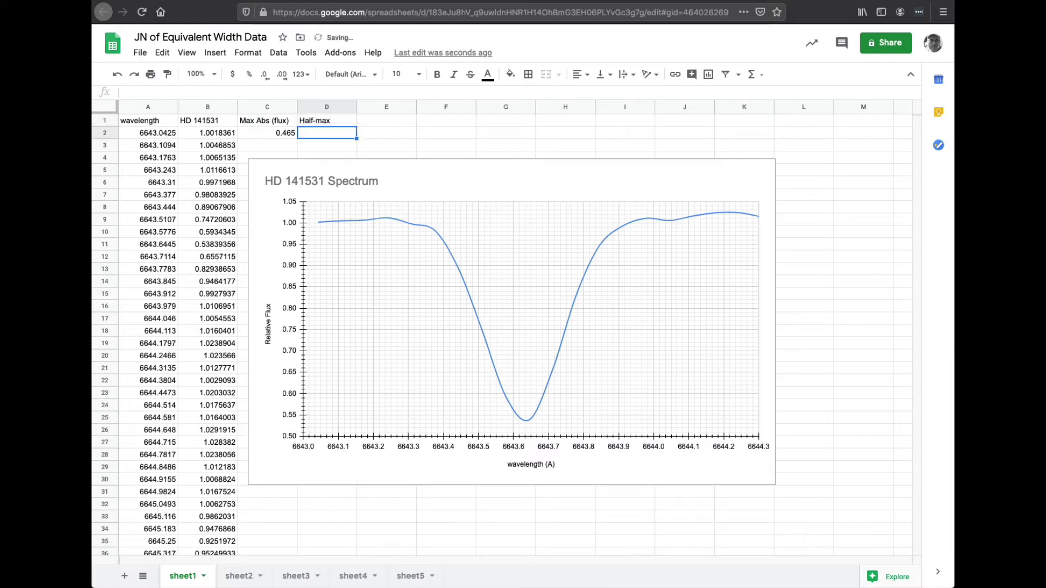
pyautogui.write('=')
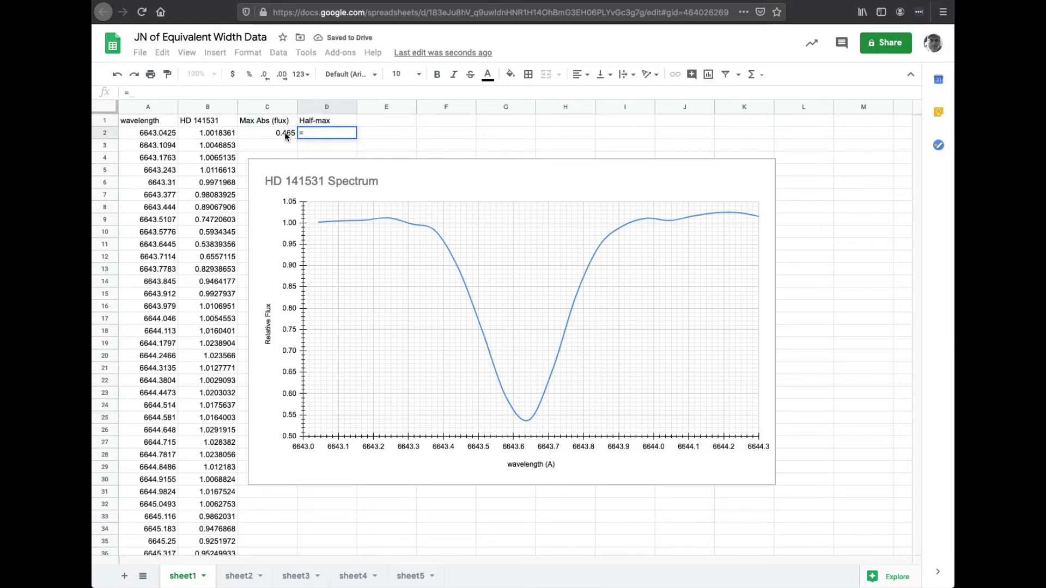
pyautogui.click(284, 132)
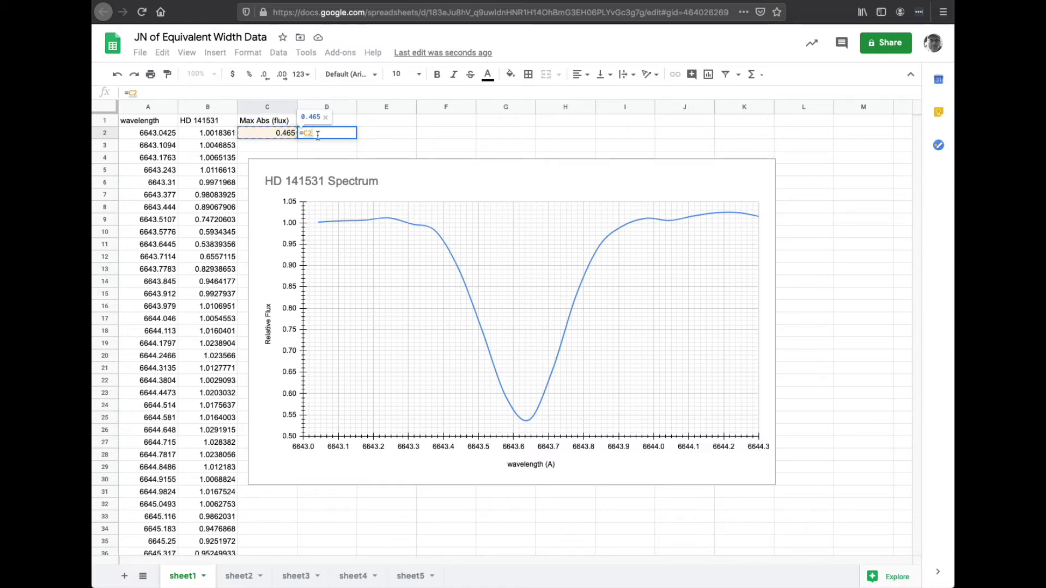
pyautogui.write('/2')
pyautogui.press('Return')
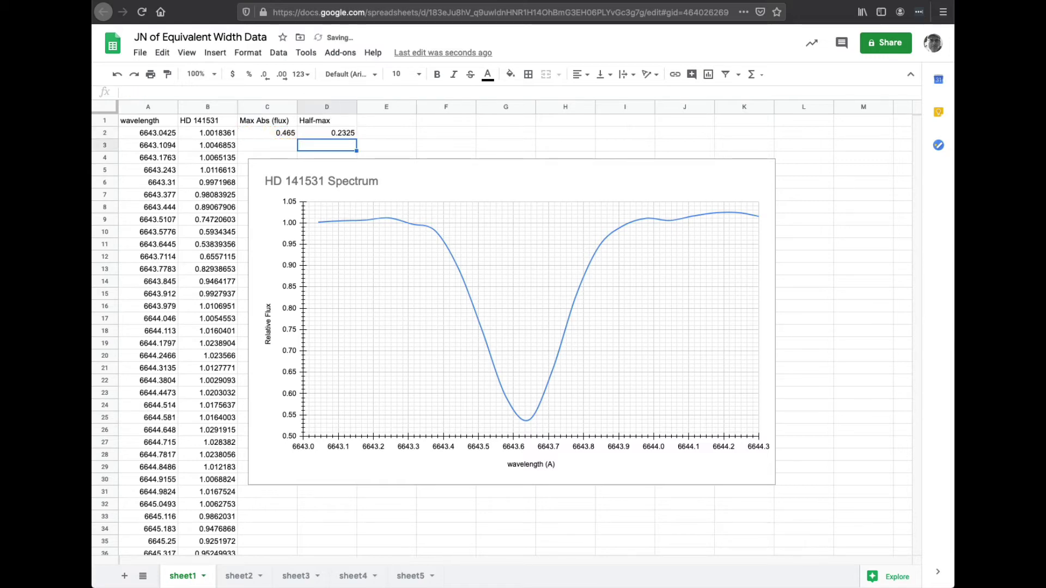
pyautogui.click(353, 134)
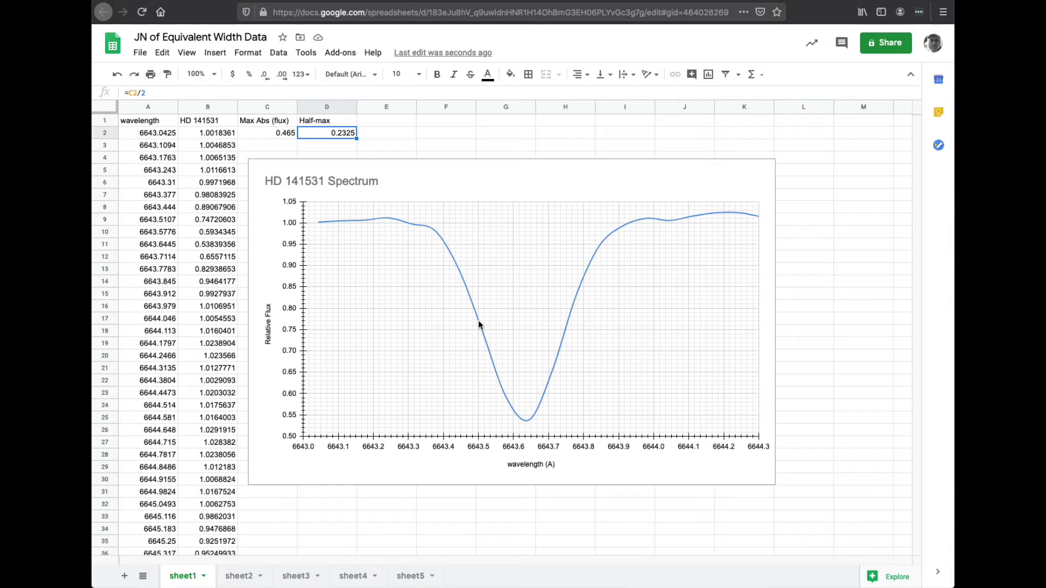
# Head E1 'Left FWHM' and enter 6643.5 in E2.
pyautogui.click(388, 125)
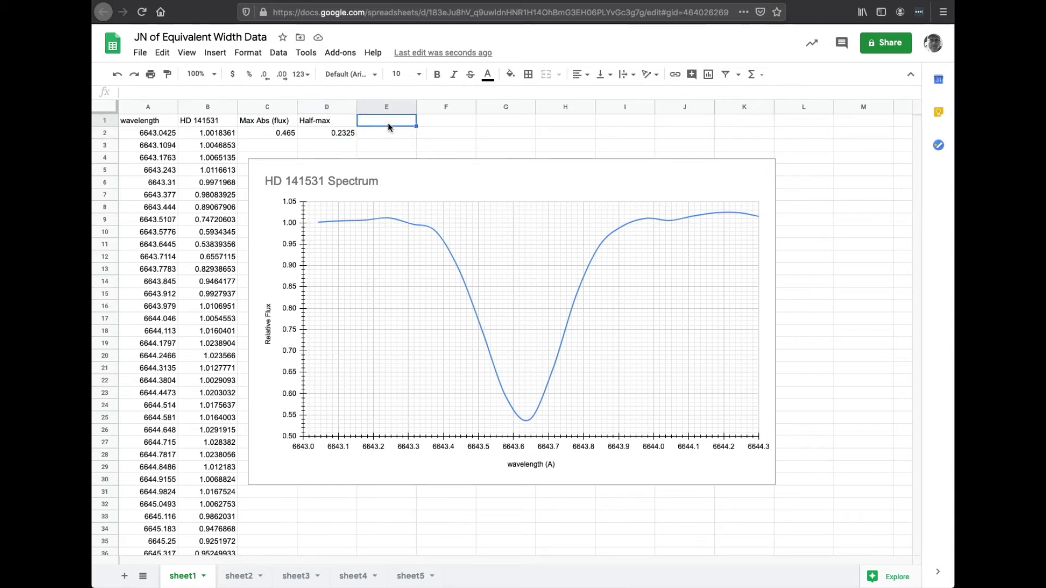
pyautogui.write('Left FW')
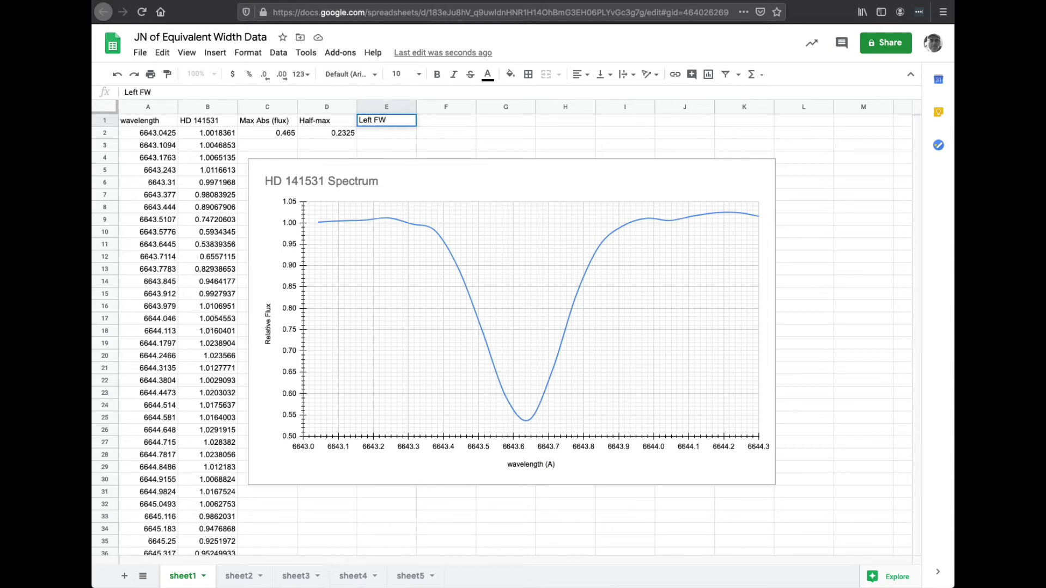
pyautogui.write('HM')
pyautogui.press('Return')
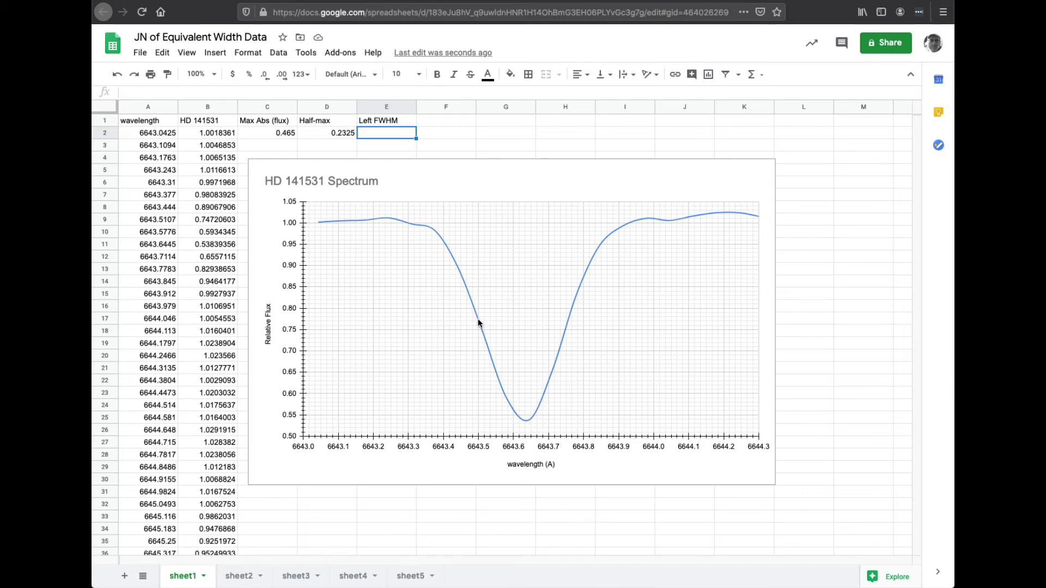
pyautogui.doubleClick(384, 136)
pyautogui.write('6643.5')
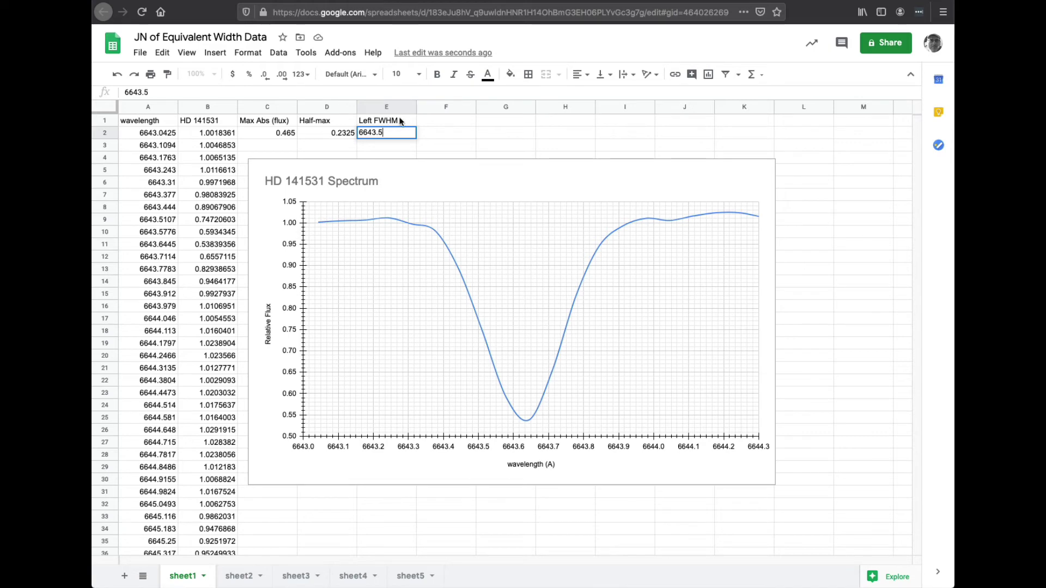
pyautogui.click(420, 121)
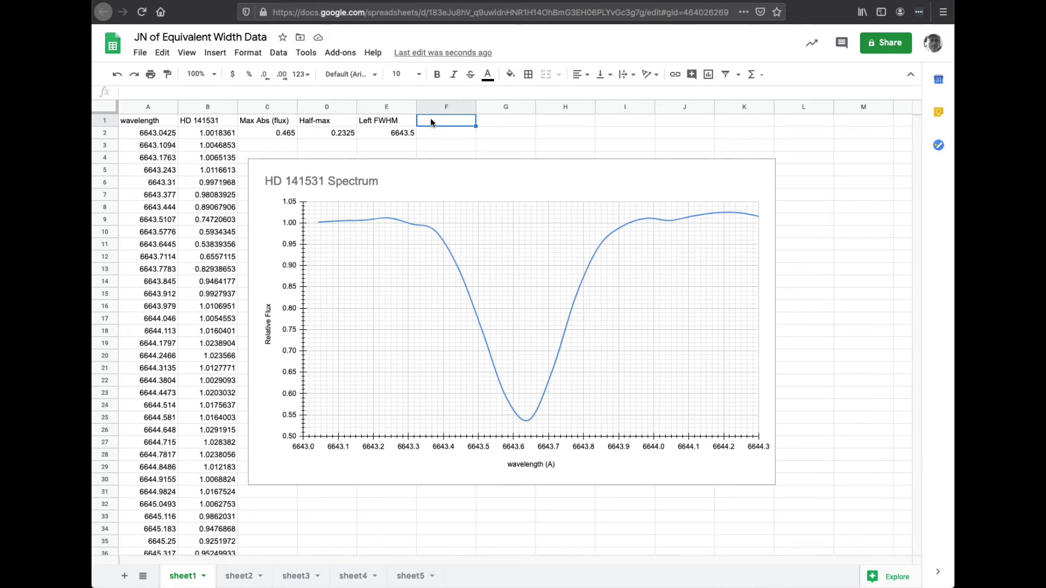
# Head F1 'Right FWHM' and enter 6643.73 in F2.
pyautogui.write('Right FWHM')
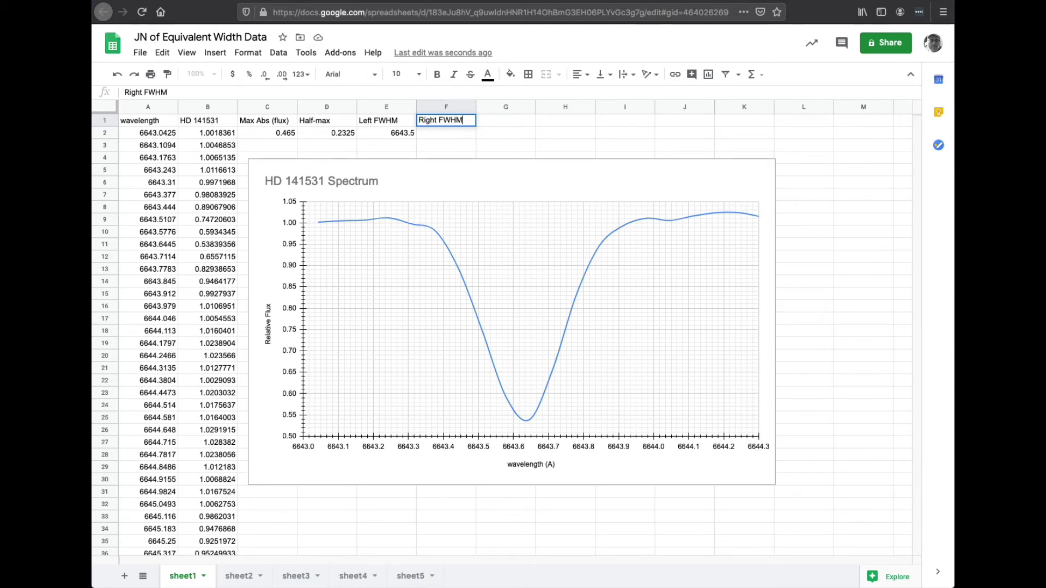
pyautogui.press('Return')
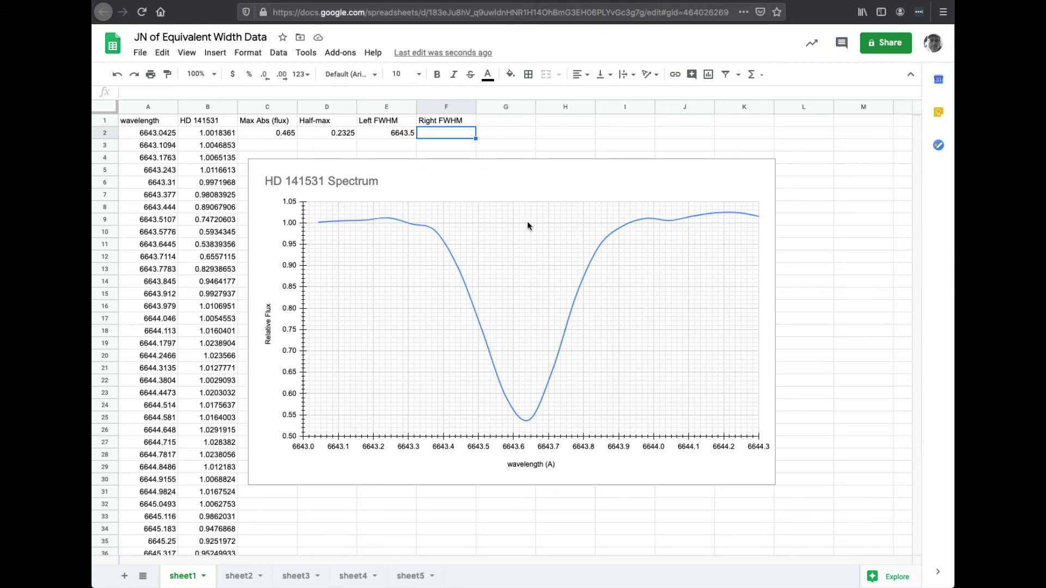
pyautogui.doubleClick(431, 131)
pyautogui.write('66')
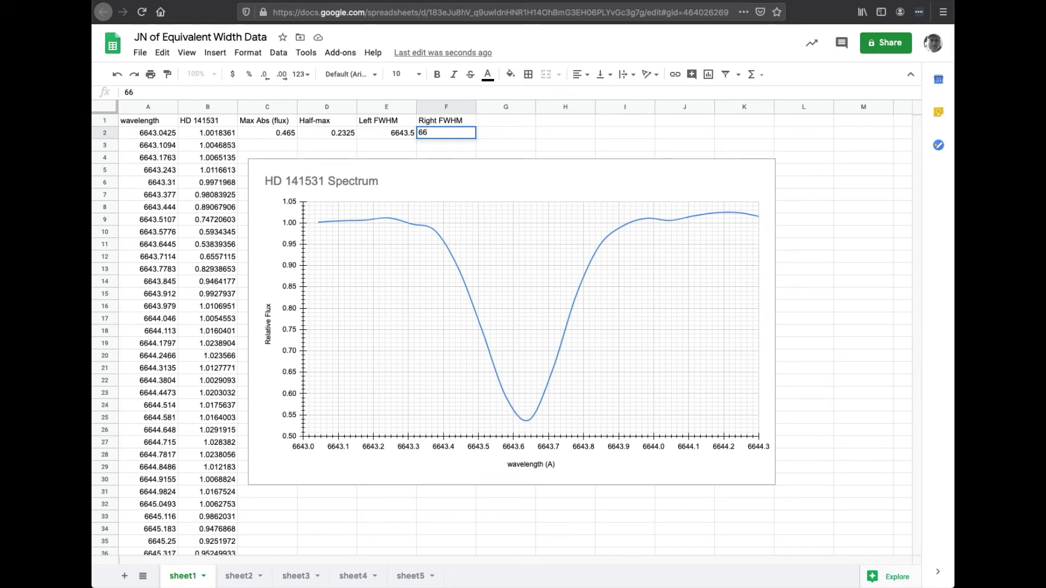
pyautogui.write('43.73')
pyautogui.click(497, 125)
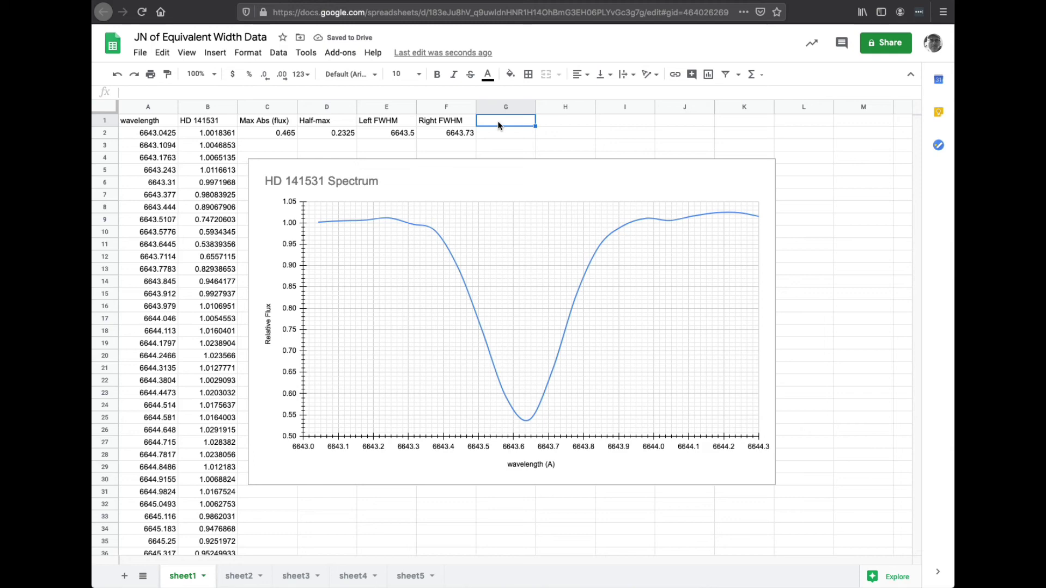
# Review the Right FWHM, Left FWHM and Max Abs values in row 2.
pyautogui.click(458, 134)
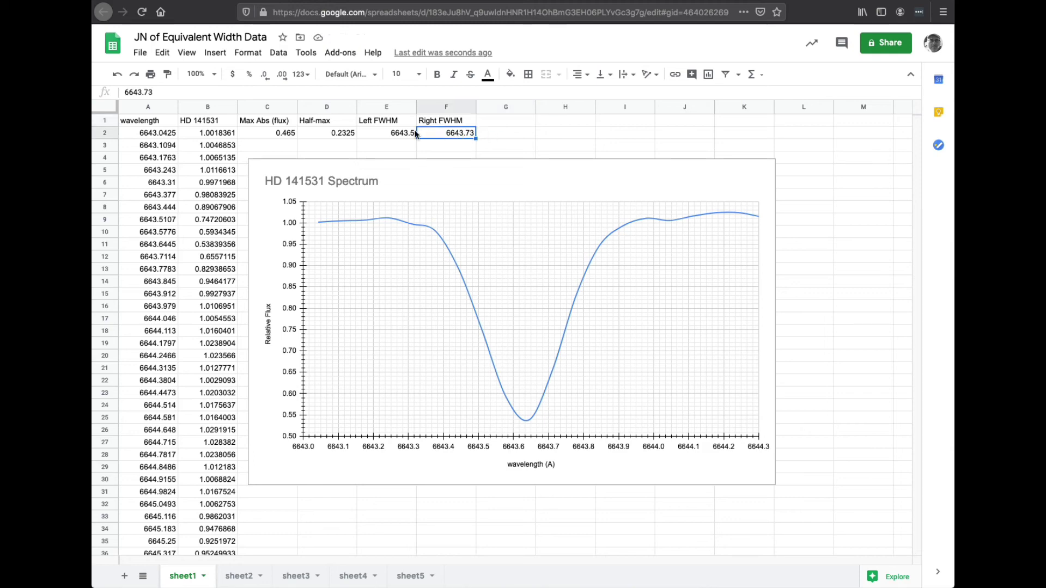
pyautogui.press('Left')
pyautogui.click(439, 132)
pyautogui.click(277, 132)
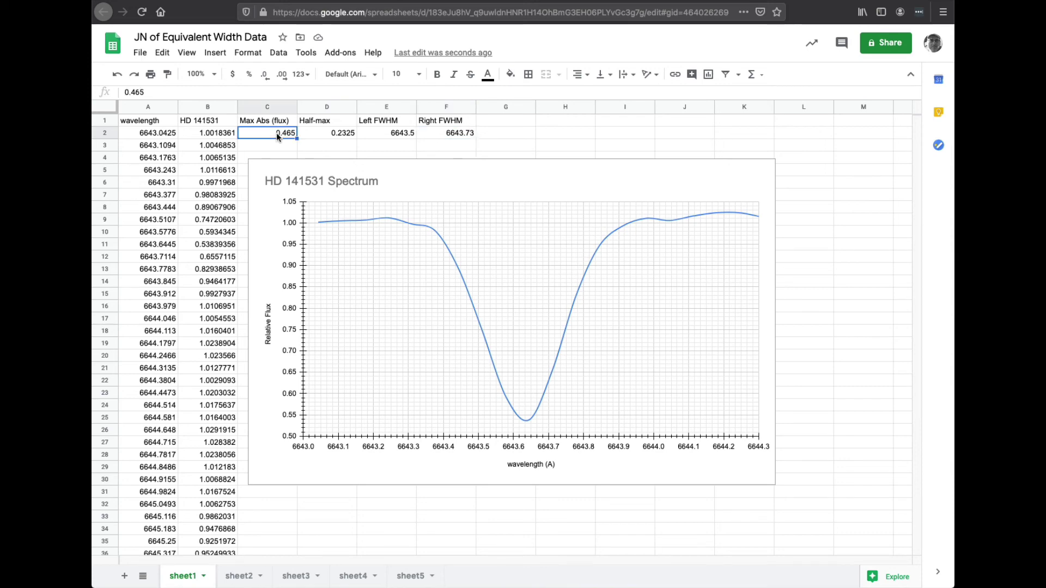
# Label cell G1 with the header 'Equiv Width'.
pyautogui.click(494, 124)
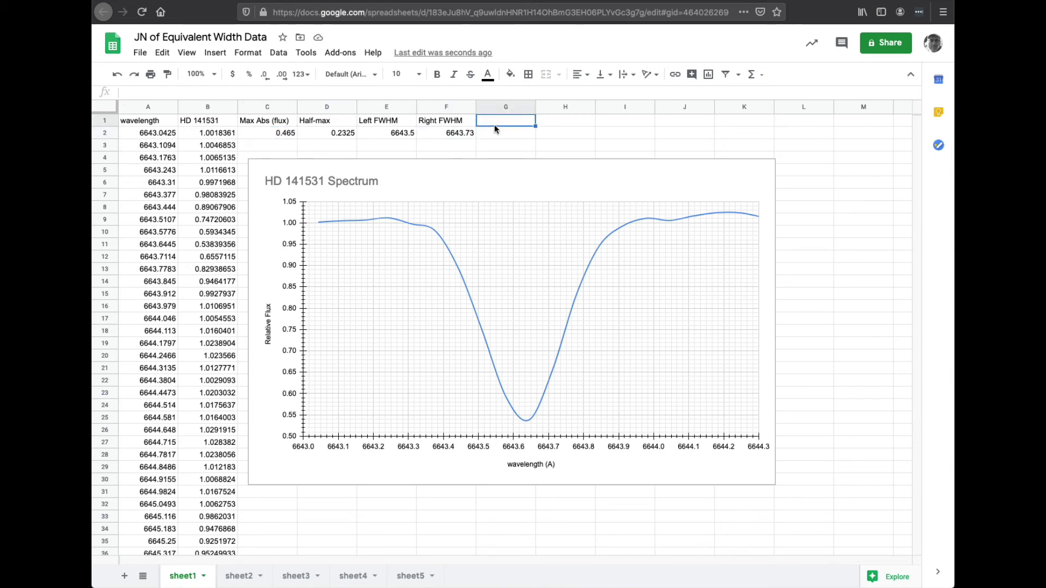
pyautogui.write('Equiv Width')
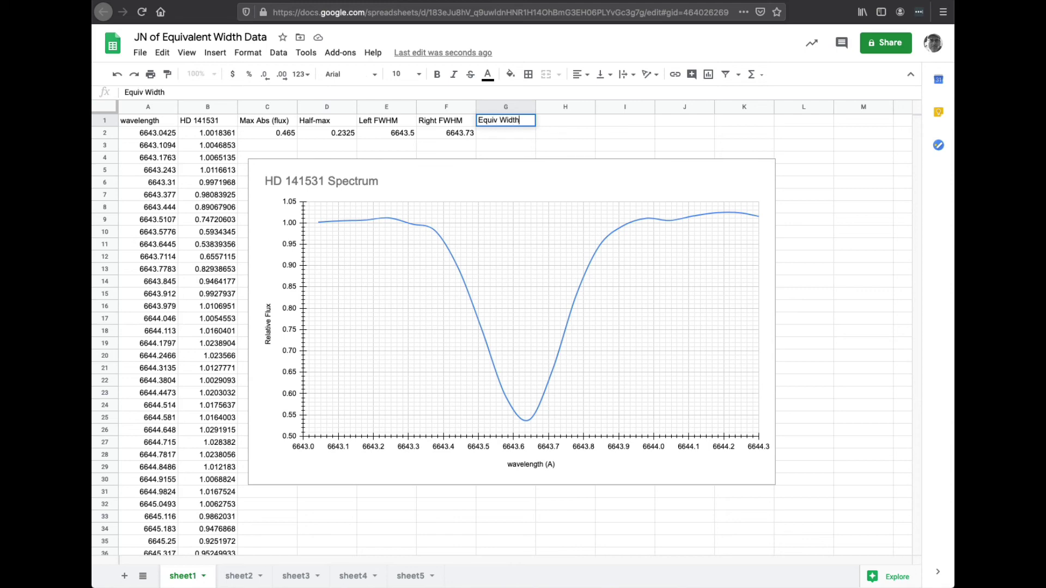
pyautogui.press('Return')
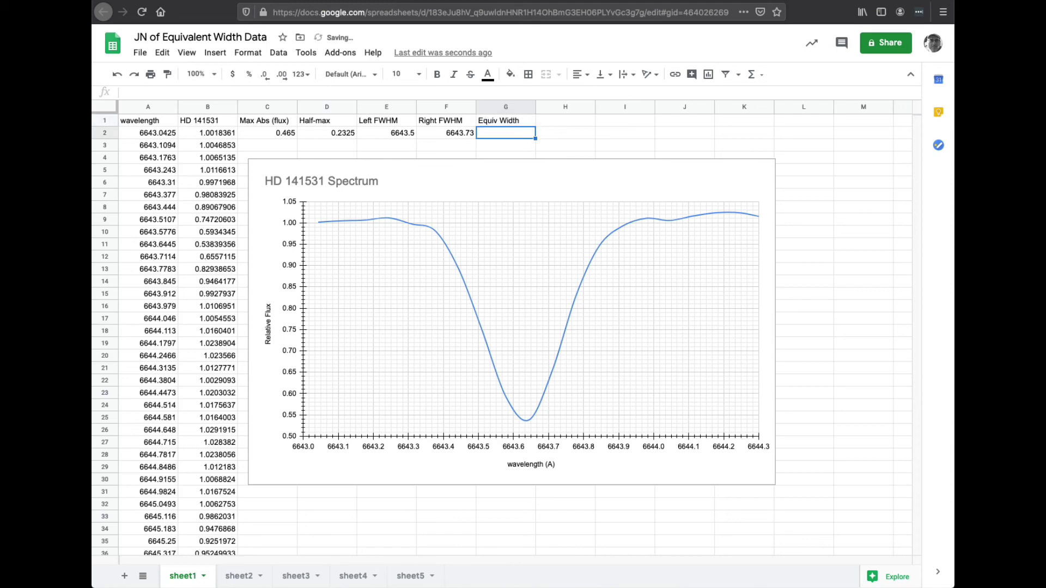
# Enter =(F2-E2)*C2 in G2 to compute the equivalent width 0.10695.
pyautogui.write('=(')
pyautogui.press('BackSpace')
pyautogui.write('(')
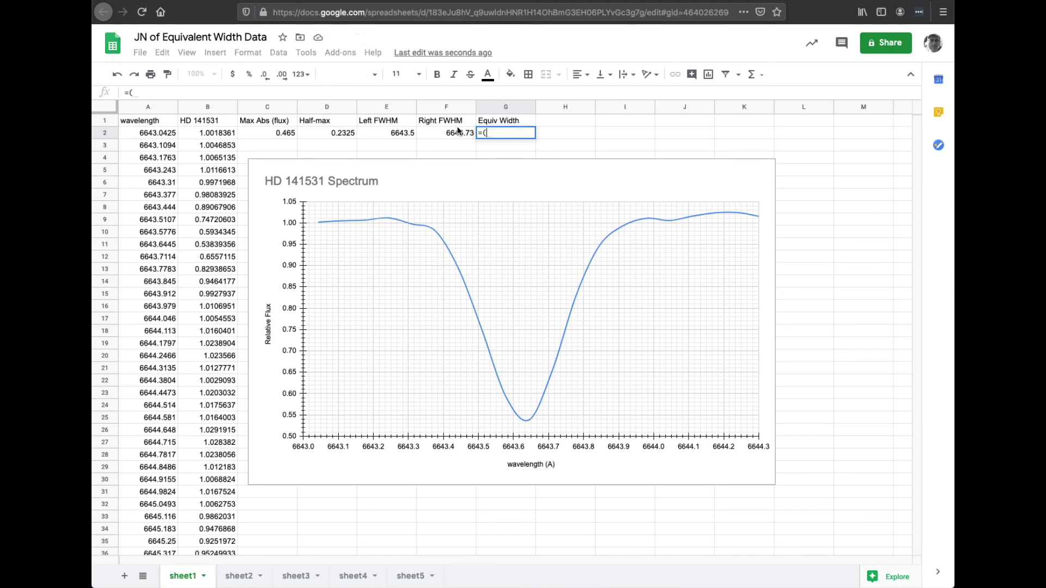
pyautogui.click(453, 132)
pyautogui.write('-')
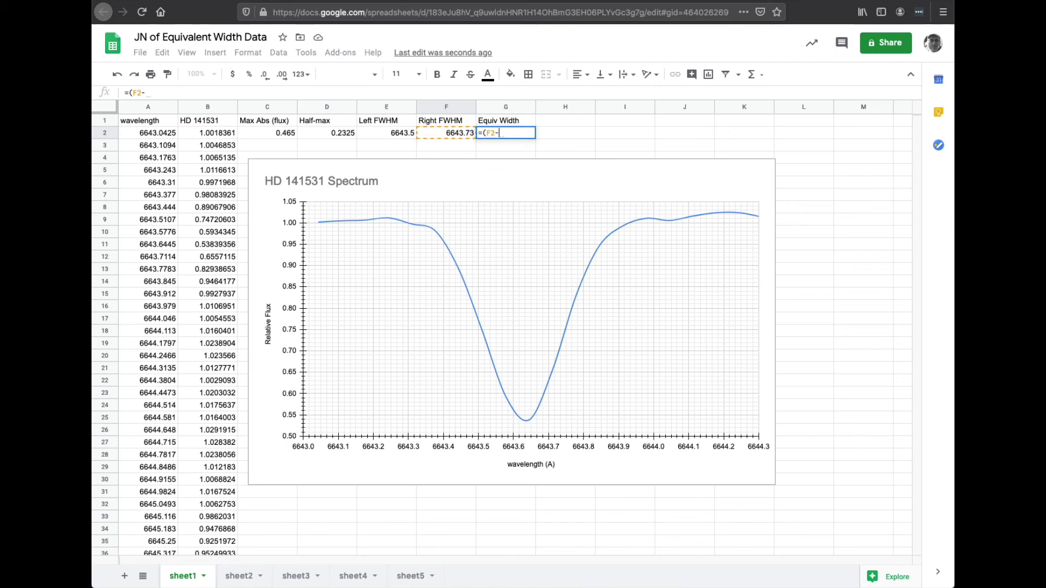
pyautogui.click(396, 135)
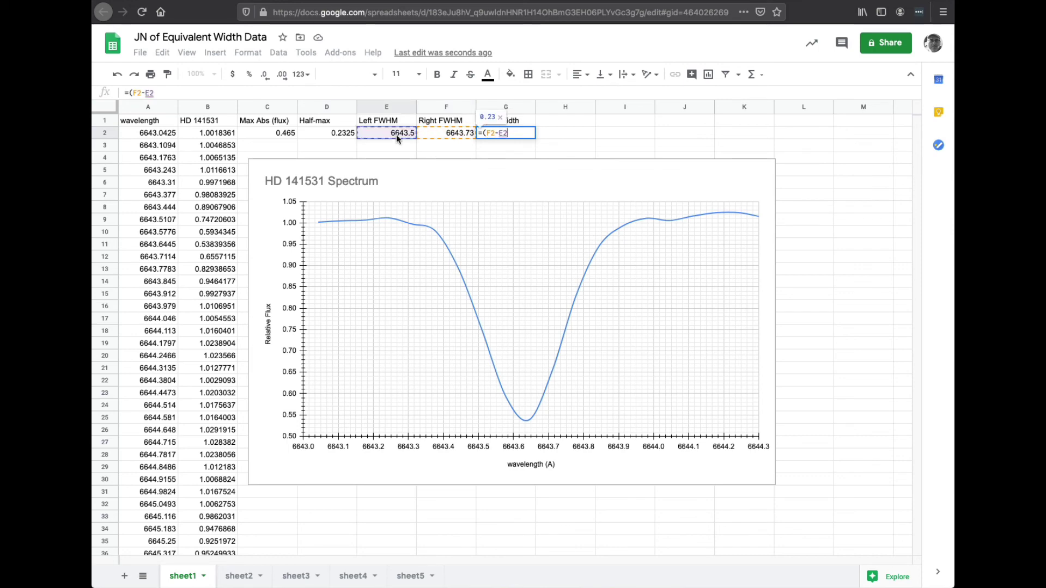
pyautogui.write(')')
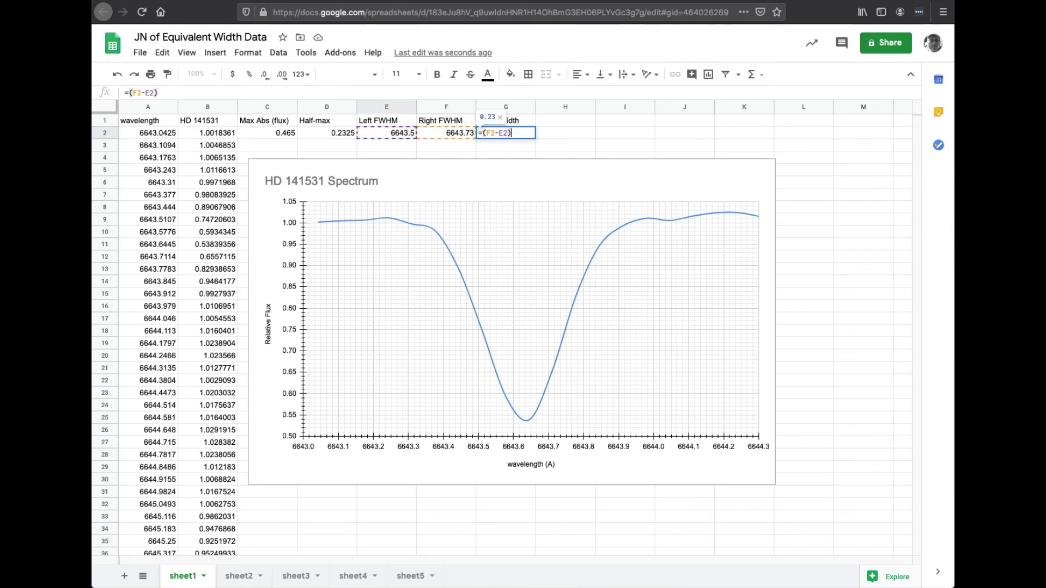
pyautogui.write('*')
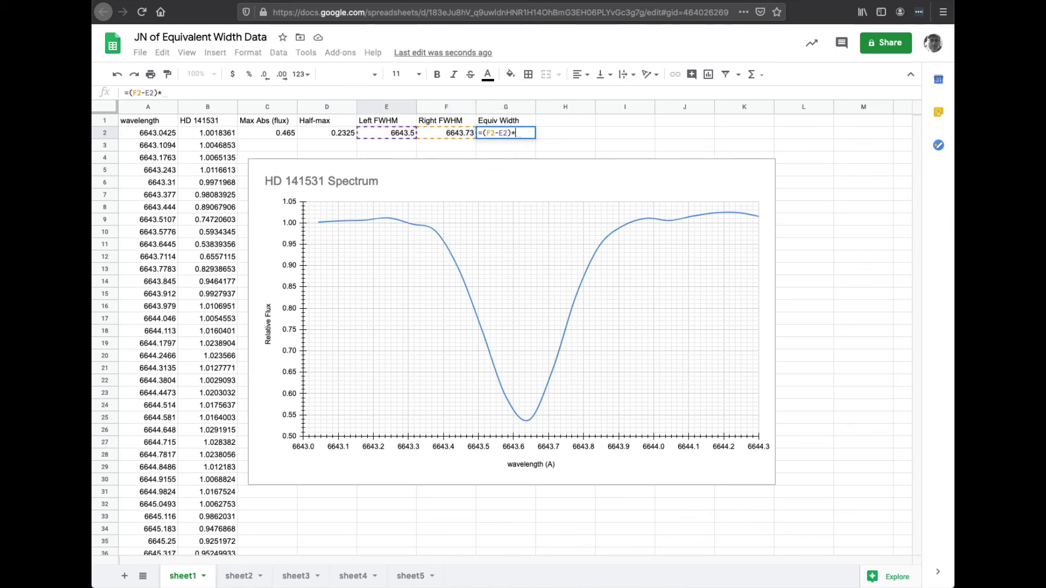
pyautogui.click(283, 132)
pyautogui.press('Return')
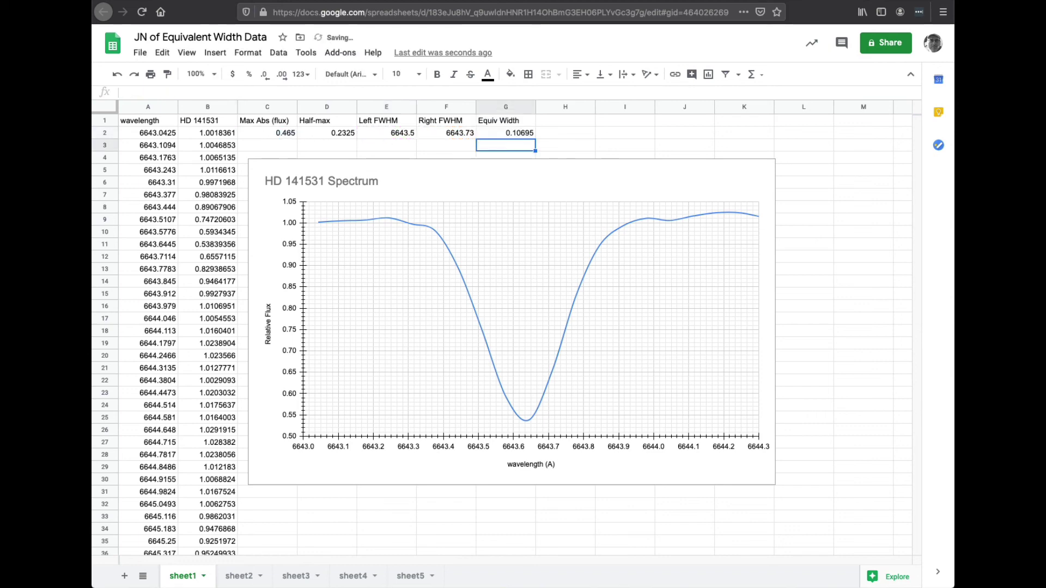
pyautogui.click(505, 133)
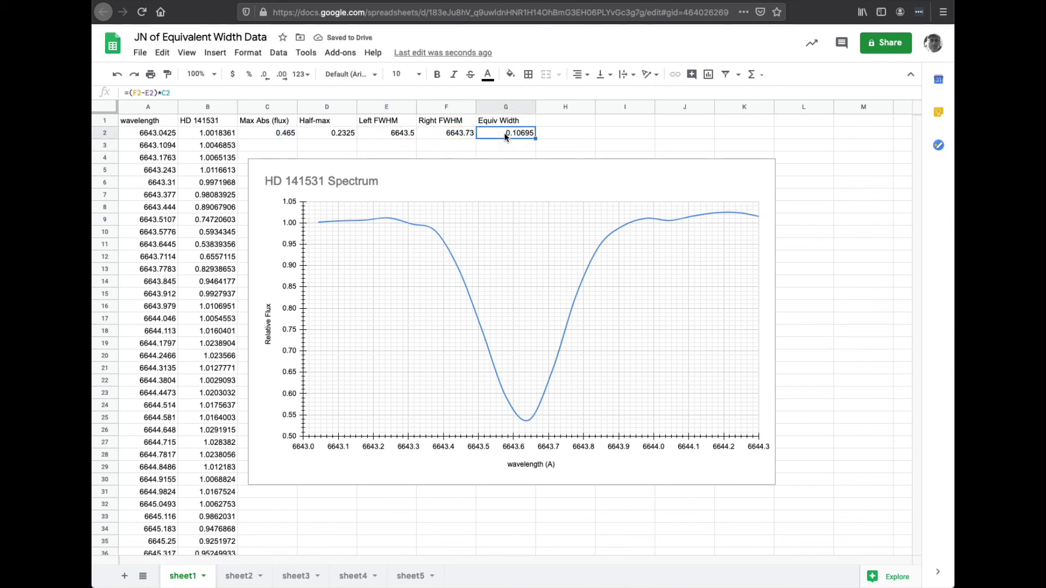